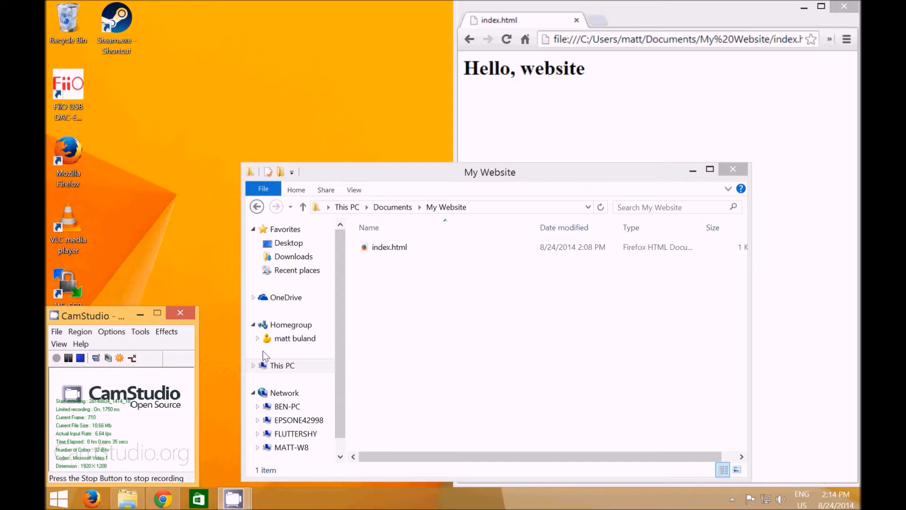
left_click(400, 334)
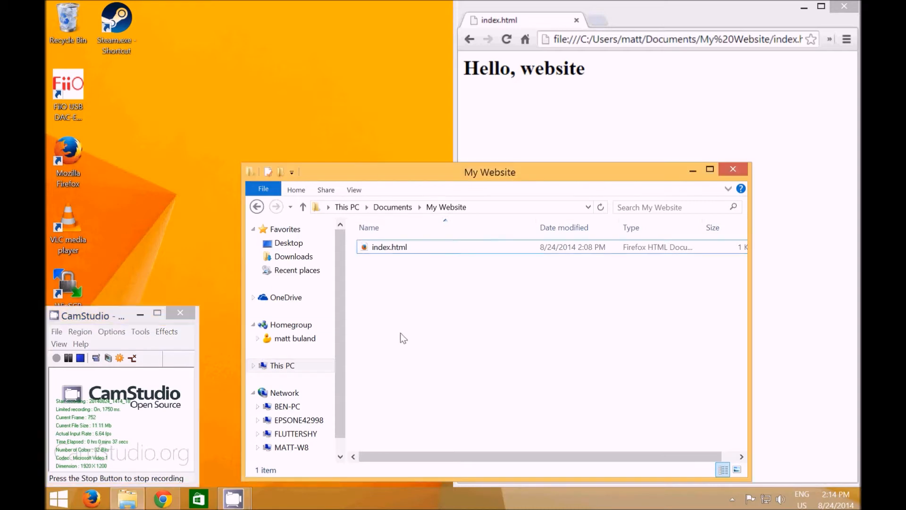
left_click(393, 245)
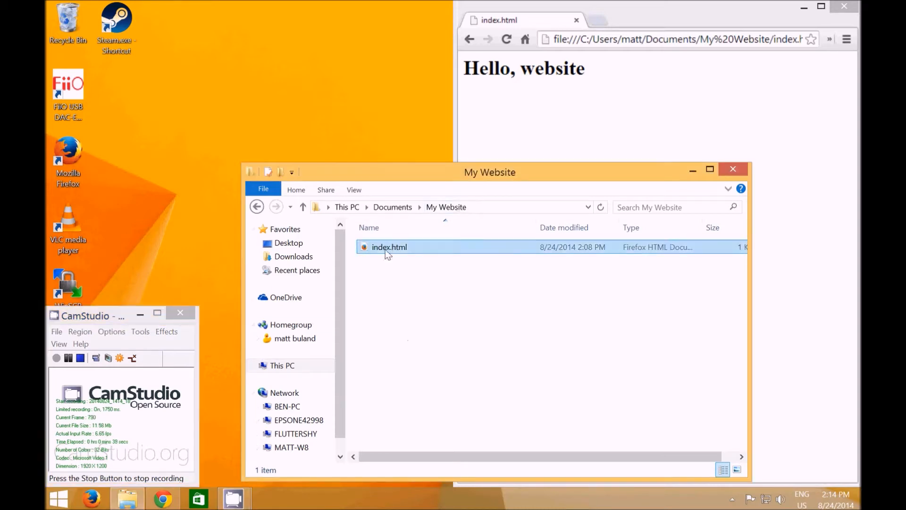
left_click(578, 118)
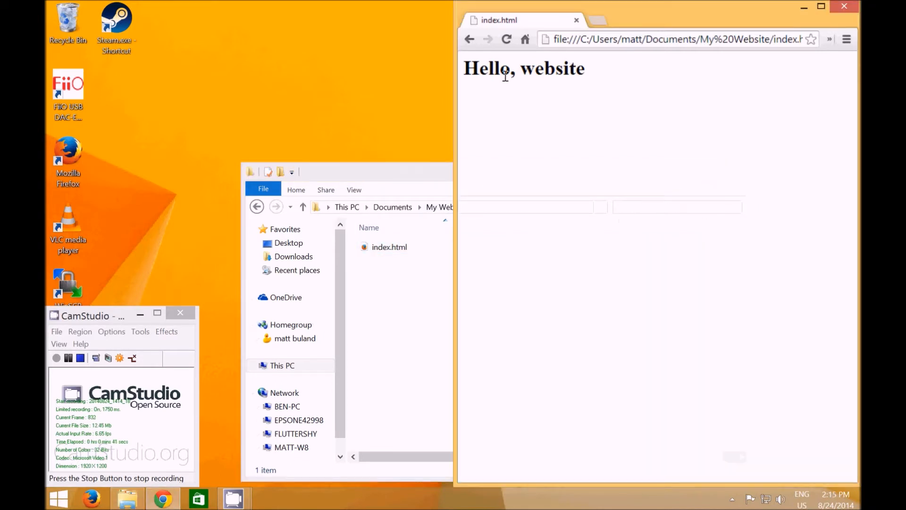
left_click(423, 299)
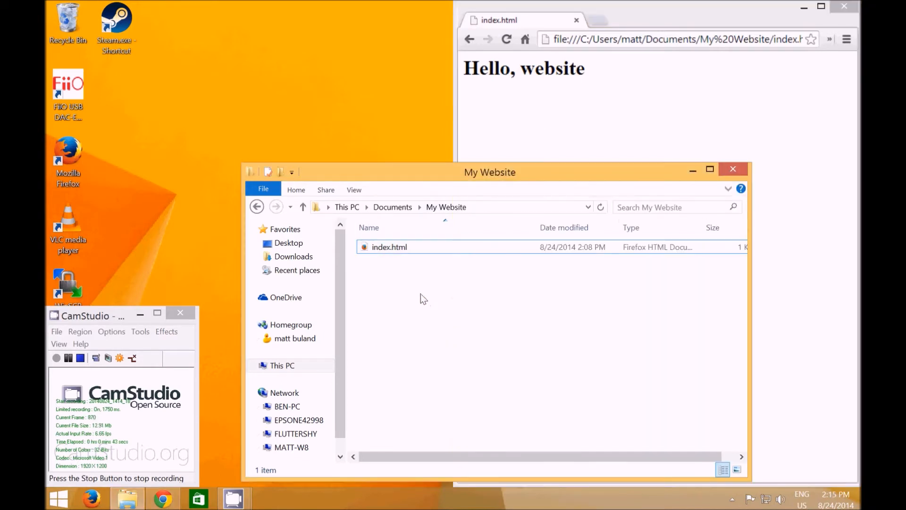
left_click(381, 249)
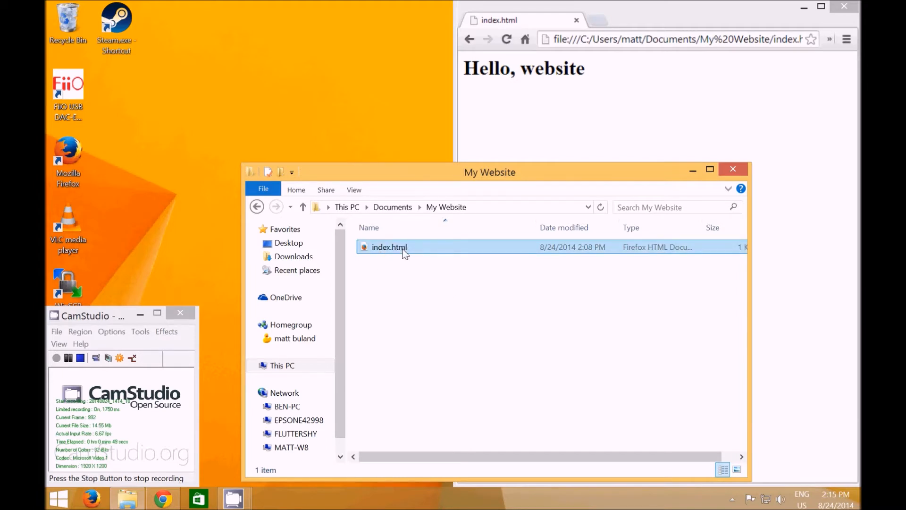
Launch WinSCP and move its login window clear of the other open windows
left_click(149, 264)
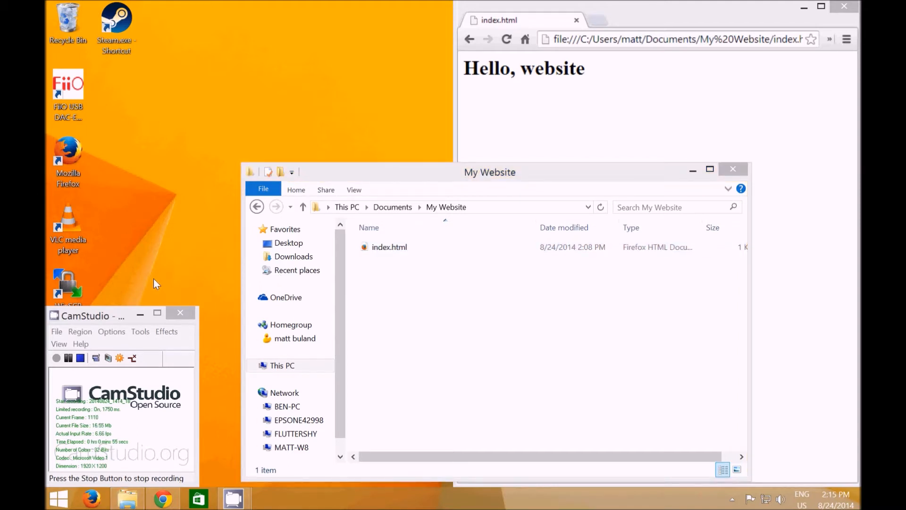
double_click(78, 291)
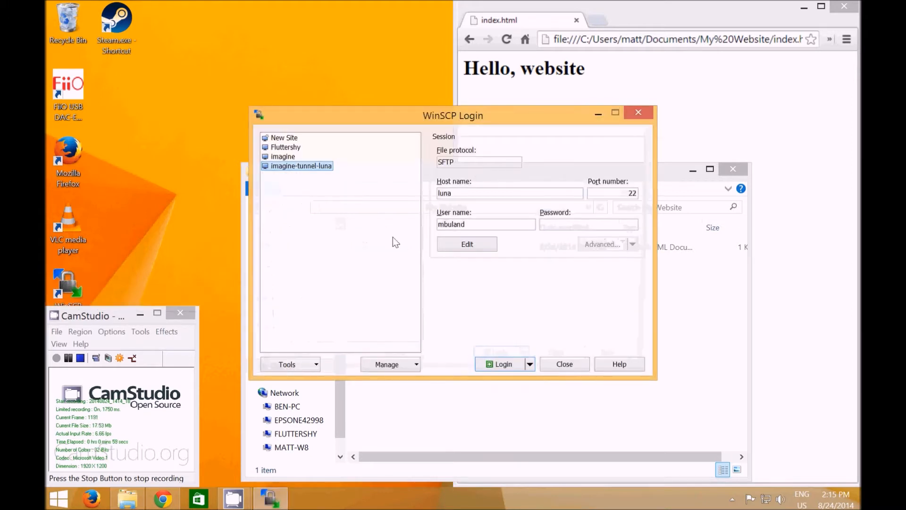
left_click_drag(457, 118, 297, 55)
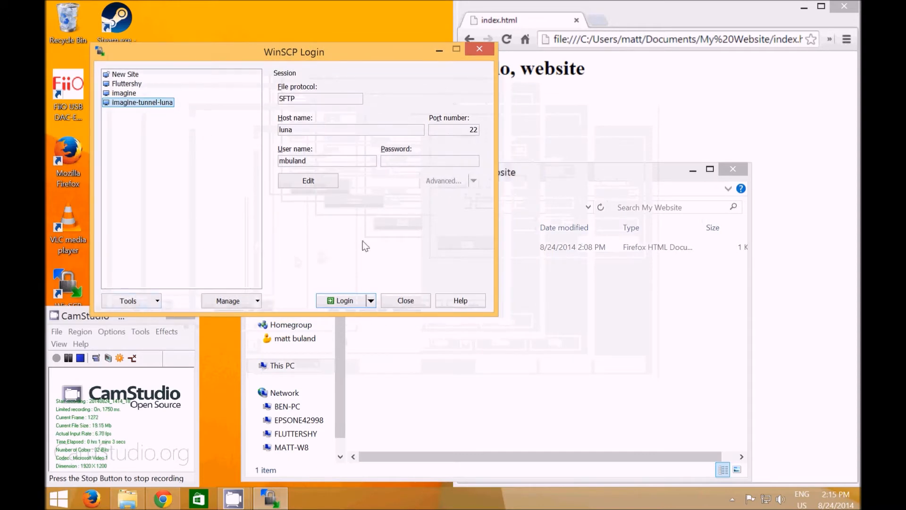
Delete the saved sites imagine-tunnel-luna and imagine from the site list
right_click(127, 106)
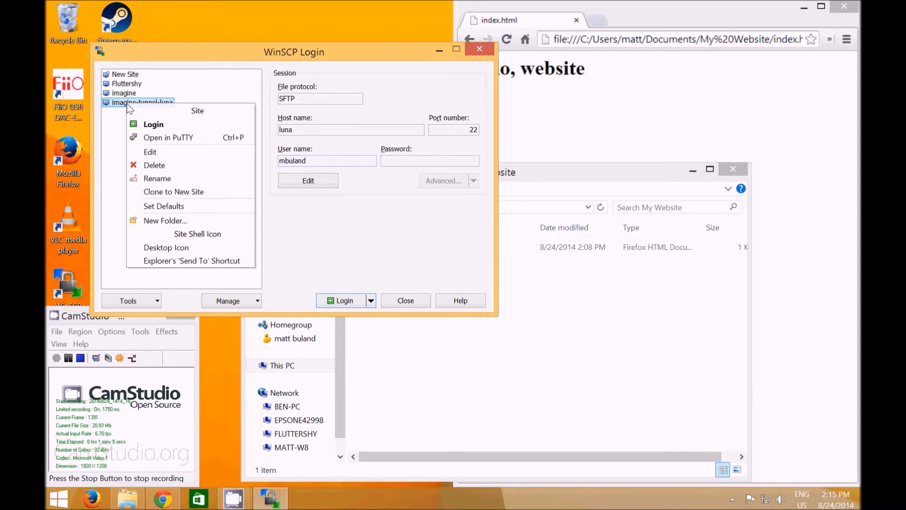
left_click(162, 166)
left_click(317, 201)
right_click(114, 93)
left_click(148, 158)
left_click(293, 202)
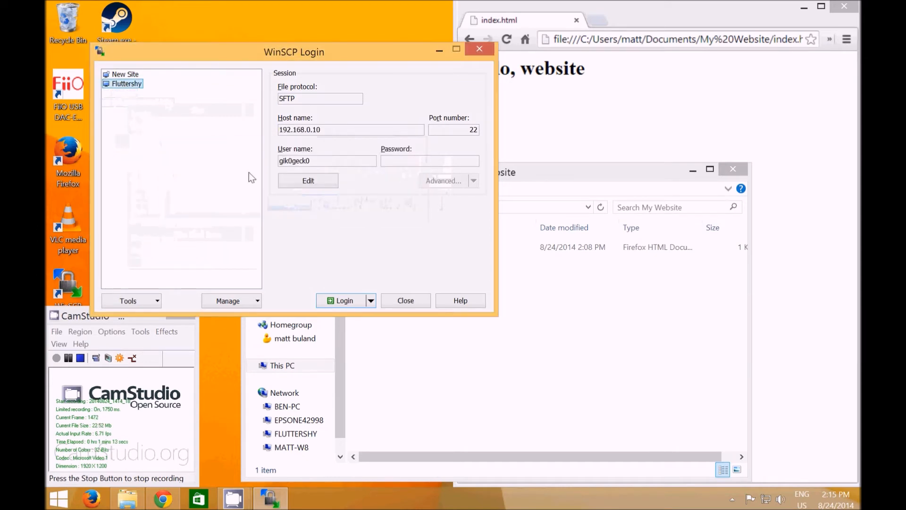
Edit the Fluttershy session details, setting the host name to luna and entering the account's user name, with the password left blank
left_click(314, 186)
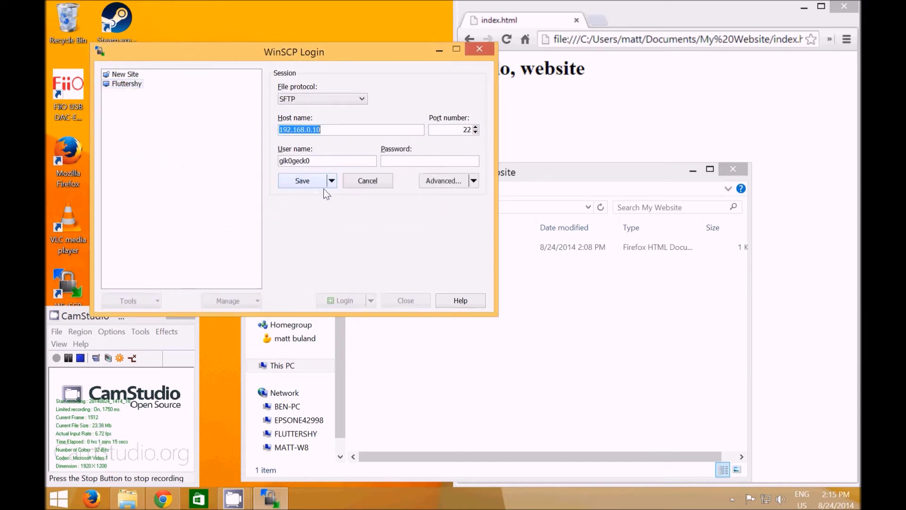
left_click(339, 133)
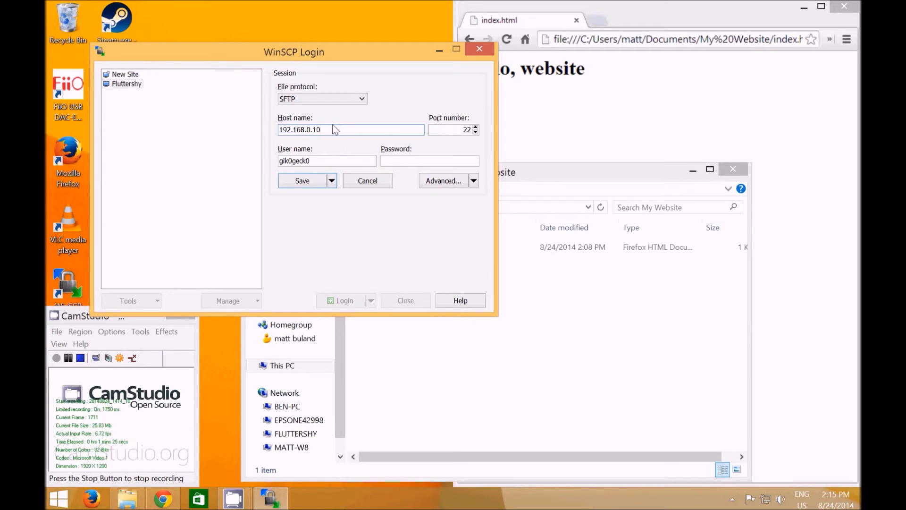
left_click_drag(332, 132, 265, 140)
type("luna.")
key("BackSpace")
left_click_drag(309, 162, 252, 167)
left_click(431, 162)
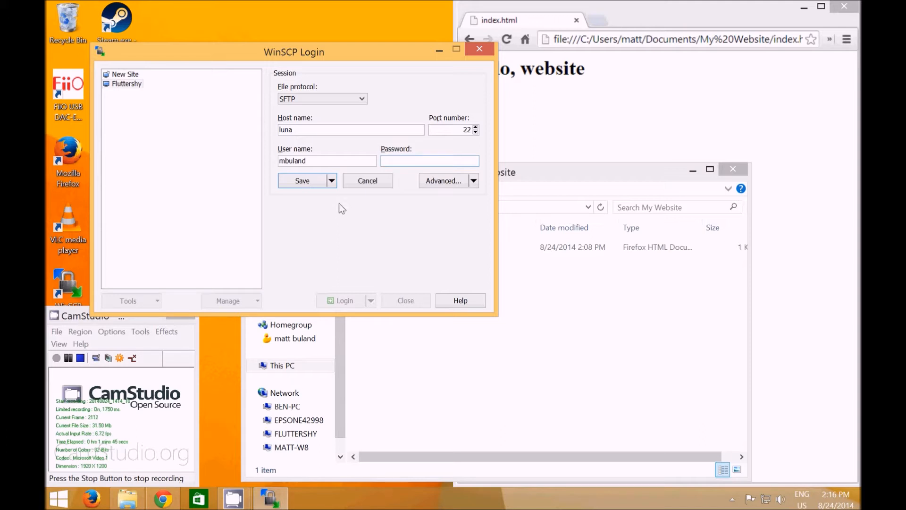
Save the edited session as a new site named luna-internal in the root folder
left_click(331, 182)
left_click(327, 208)
left_click_drag(247, 154, 182, 152)
type("luna-in")
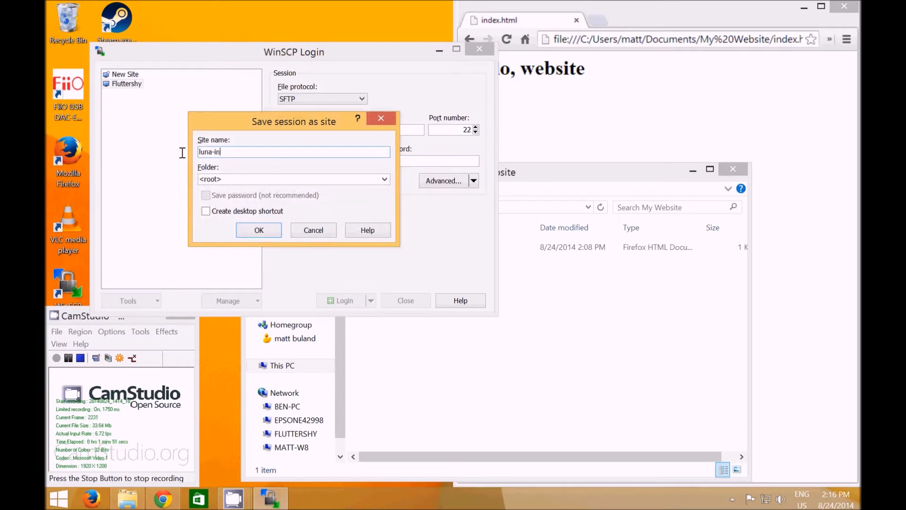
type("ternal")
left_click(259, 231)
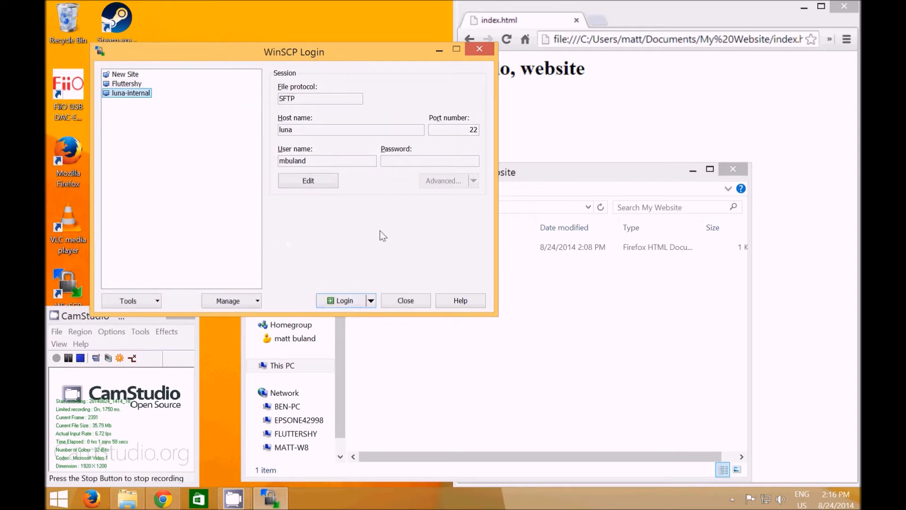
Edit the luna-internal site's advanced connection settings to connect through an SSH tunnel
left_click(317, 183)
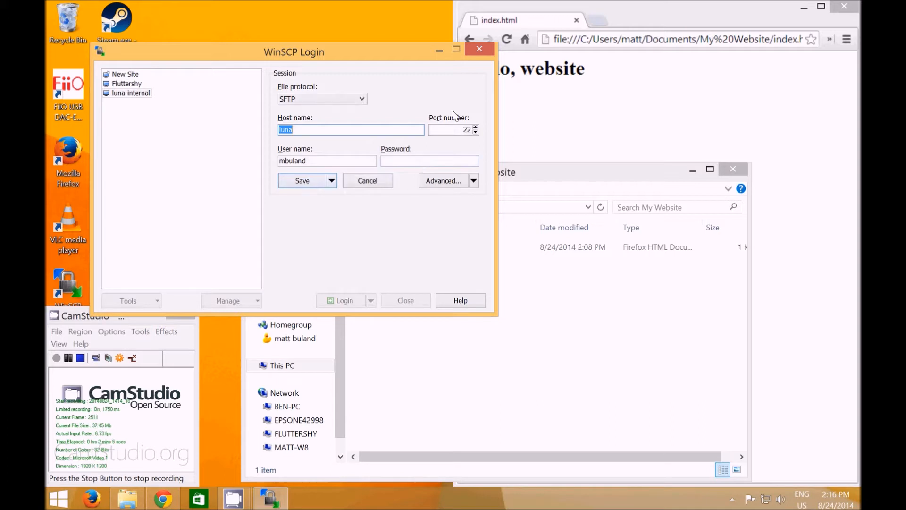
left_click(473, 181)
left_click(467, 209)
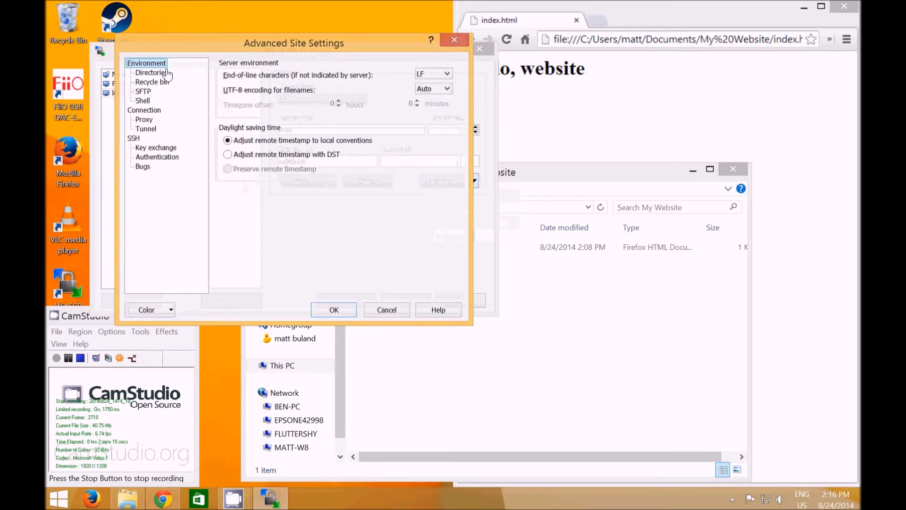
left_click_drag(258, 46, 309, 204)
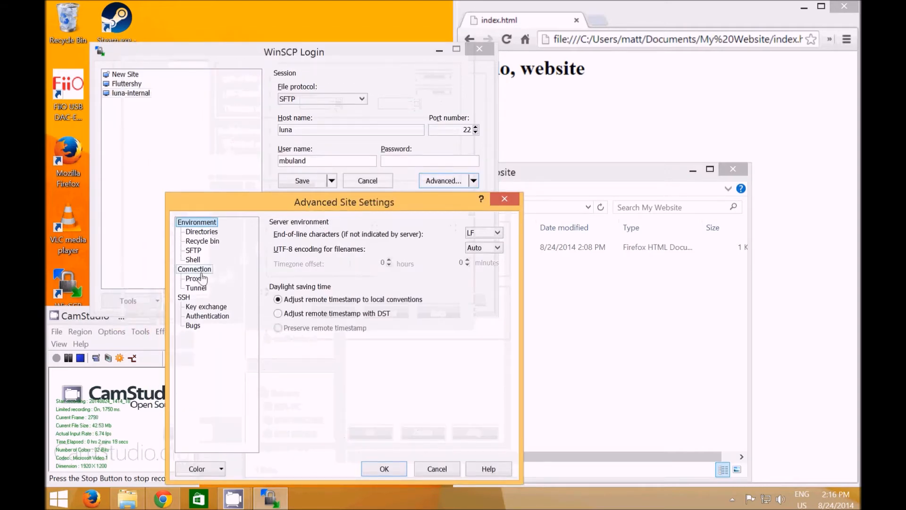
left_click(196, 288)
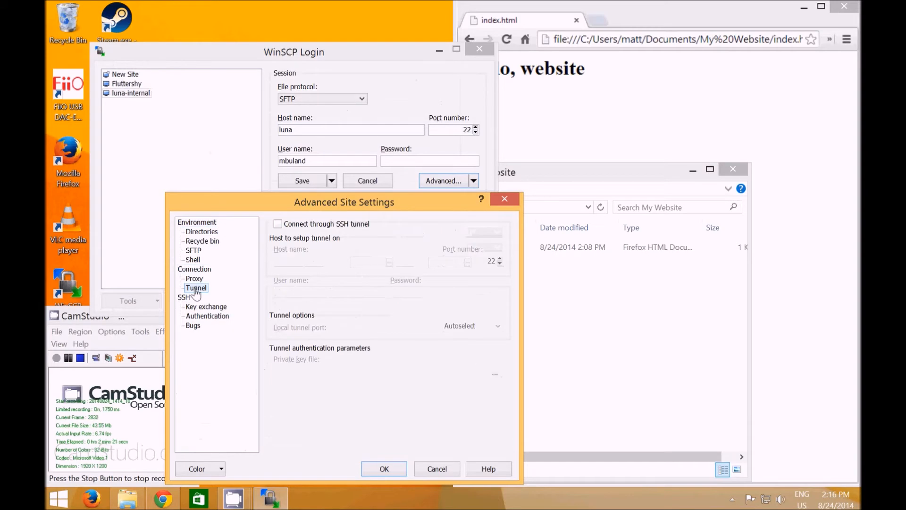
left_click_drag(299, 207, 346, 67)
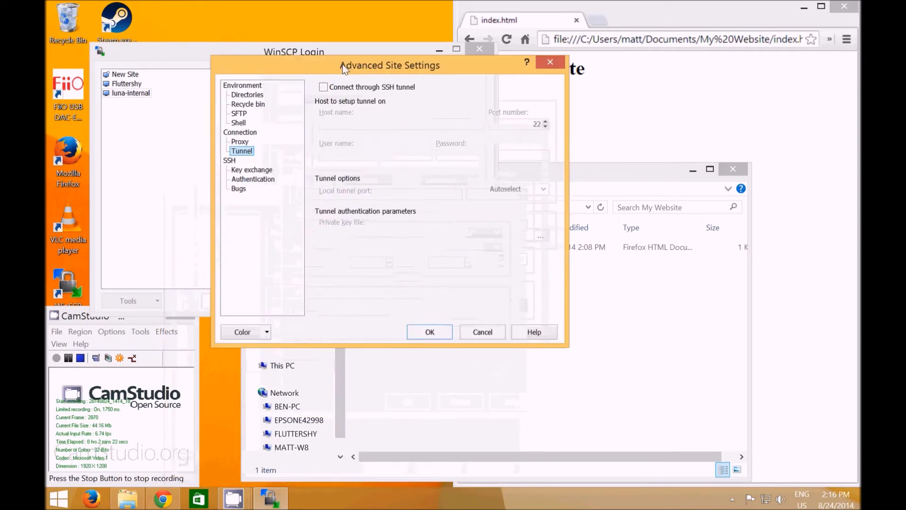
left_click(324, 87)
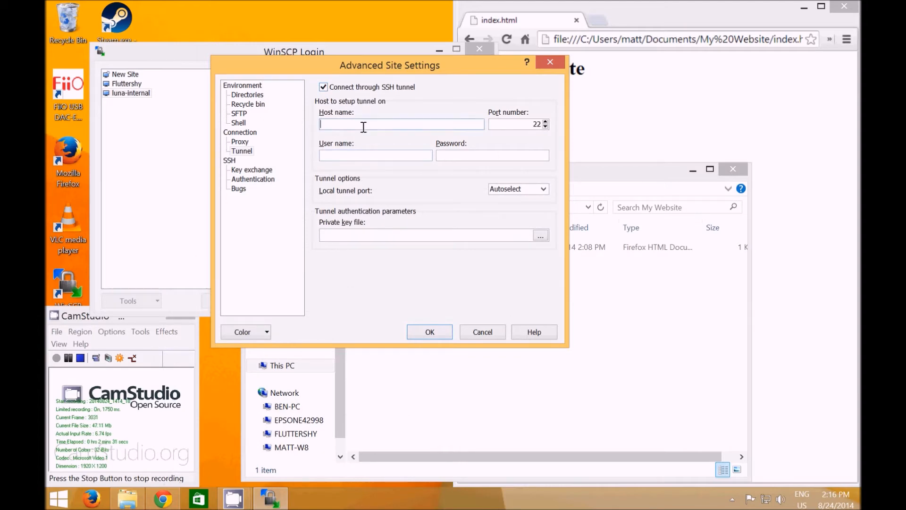
Set the tunnel host to imagine.mines.edu, enter the account's user name, keep the local tunnel port on Autoselect, and accept the settings
type("imagine.mines.edu")
left_click(375, 154)
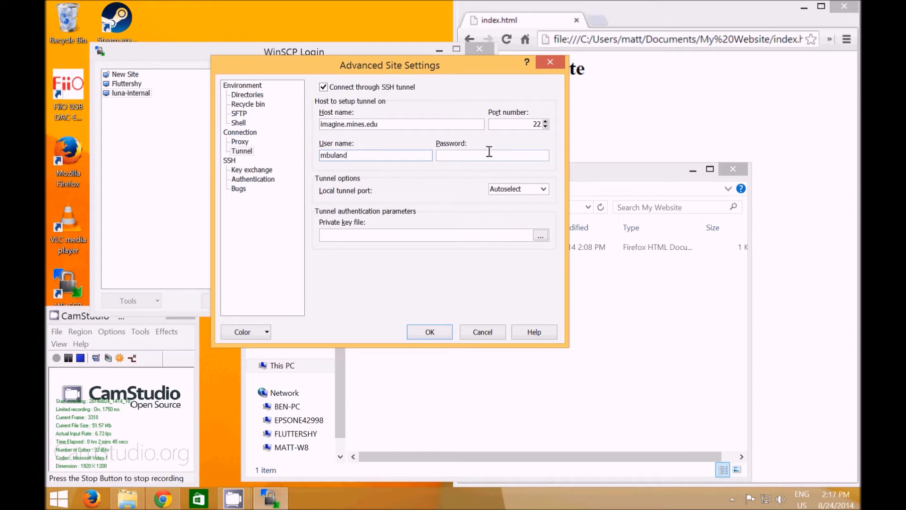
left_click(546, 191)
left_click(546, 191)
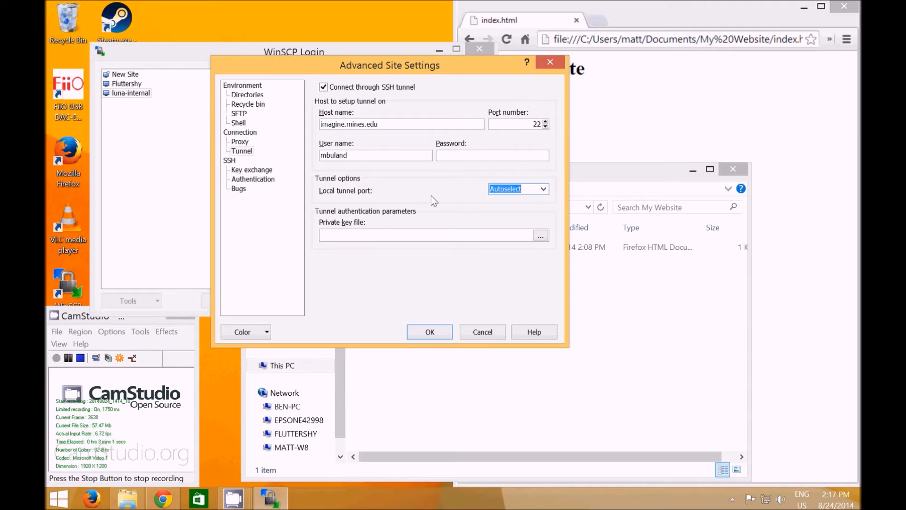
left_click(358, 124)
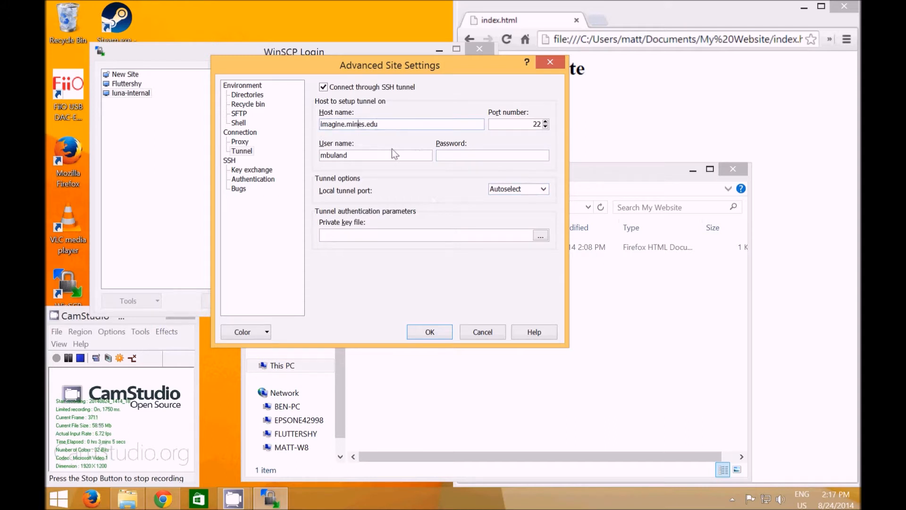
left_click(441, 331)
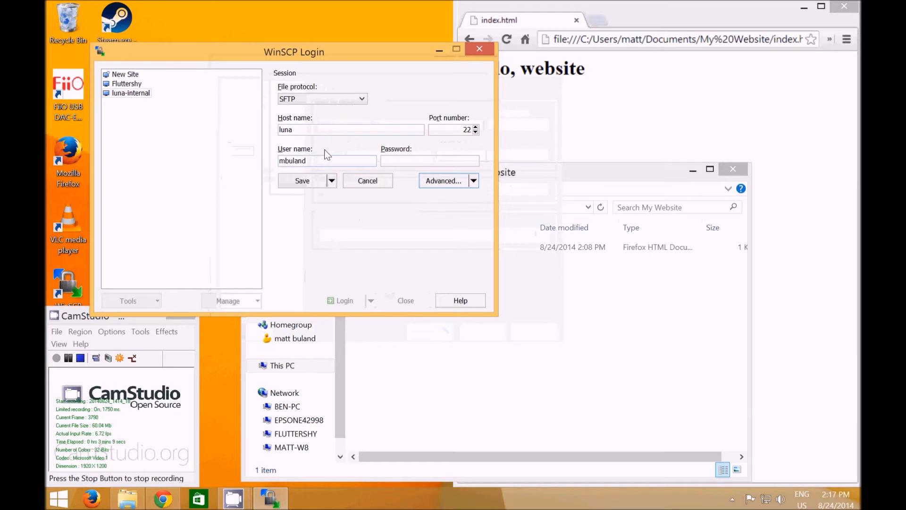
Save the tunnelled session as a new site named luna-via-imagine
left_click(332, 181)
left_click(323, 209)
left_click(250, 151)
left_click_drag(250, 151, 175, 149)
key("BackSpace")
type("luna-")
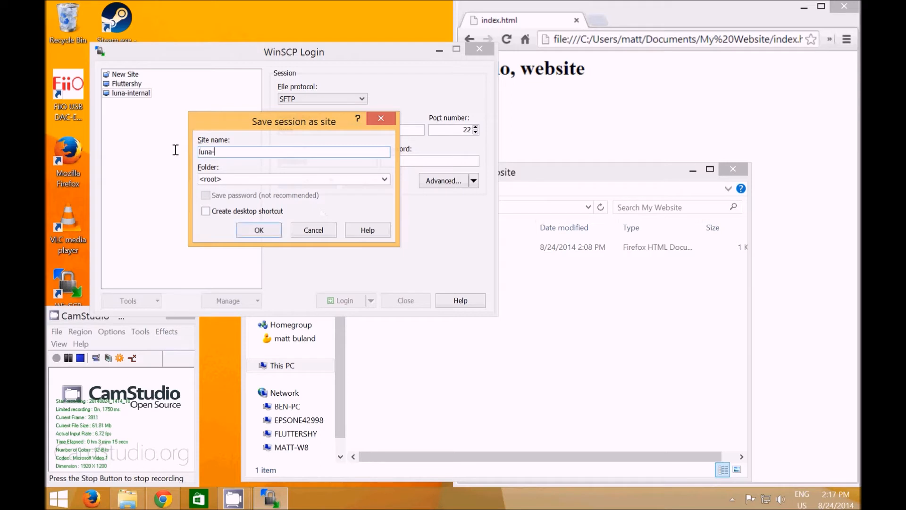
type("via-imagine")
left_click(259, 232)
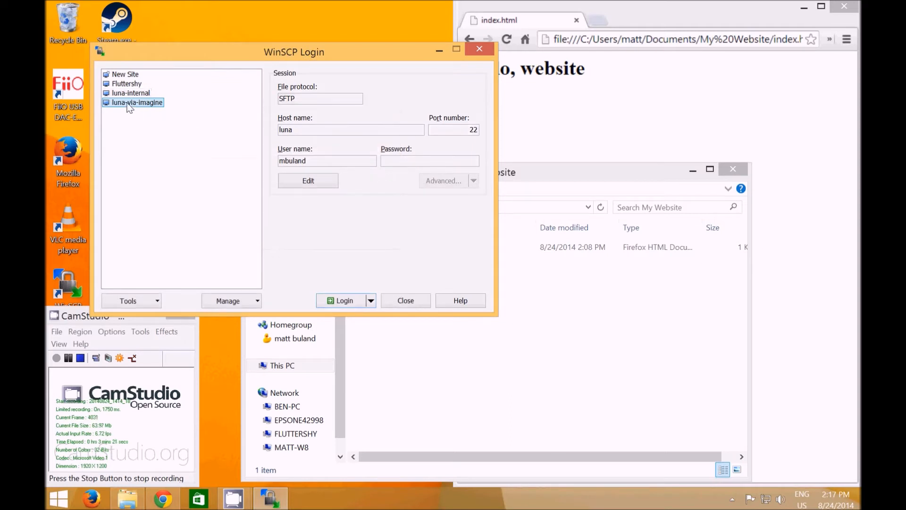
Log in to the luna-via-imagine site, entering the tunnel password and the server account password
left_click(338, 304)
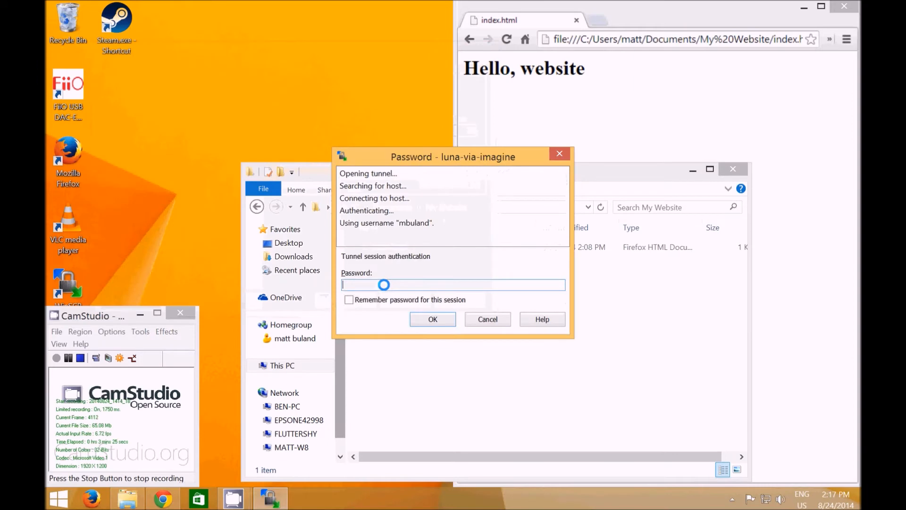
type("*********")
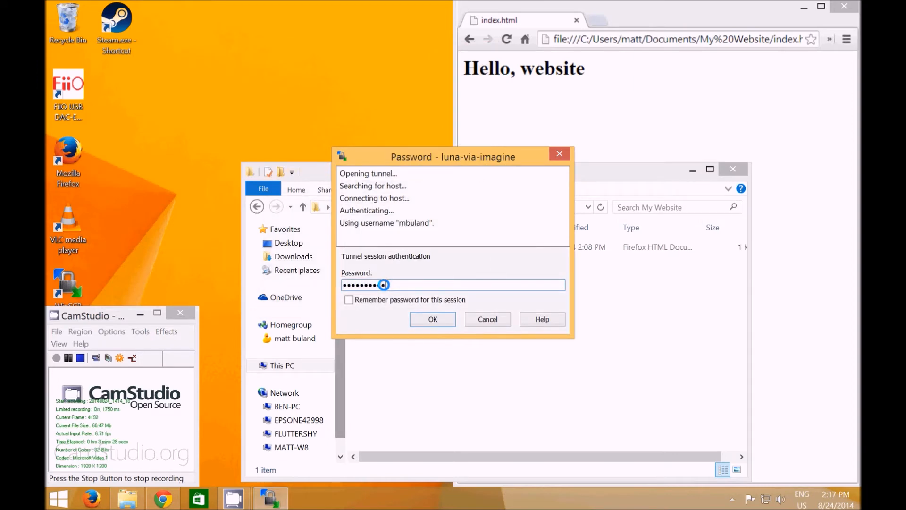
key("Return")
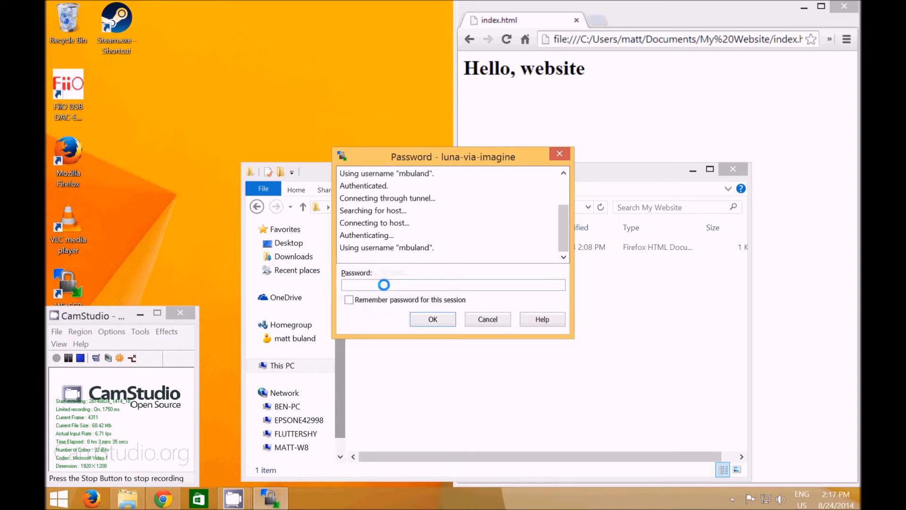
type("•••••••••")
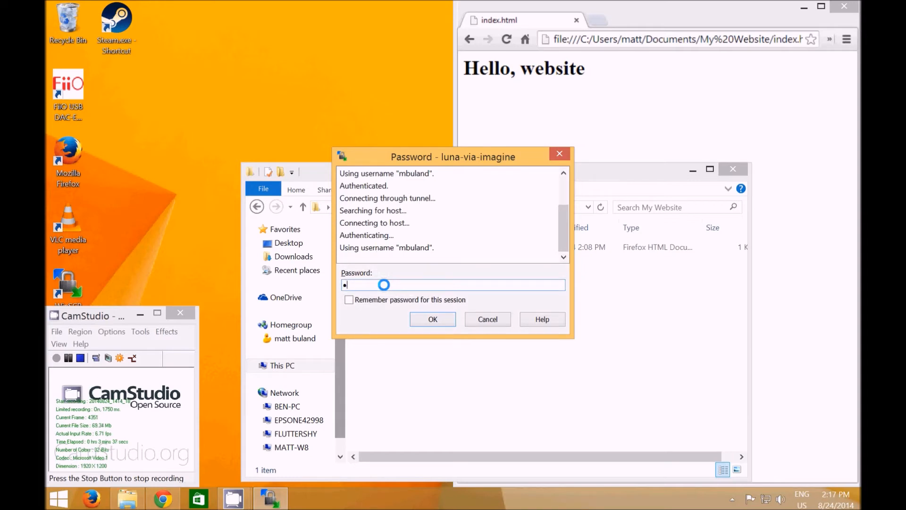
key("Return")
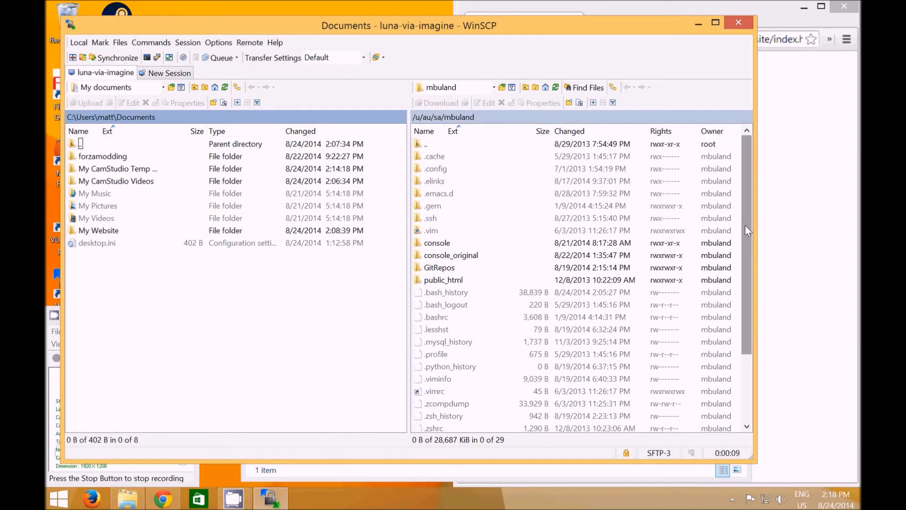
Look inside the remote GitRepos folder, return to the remote home directory, and switch to the local Documents listing
left_click_drag(745, 225, 749, 243)
double_click(437, 242)
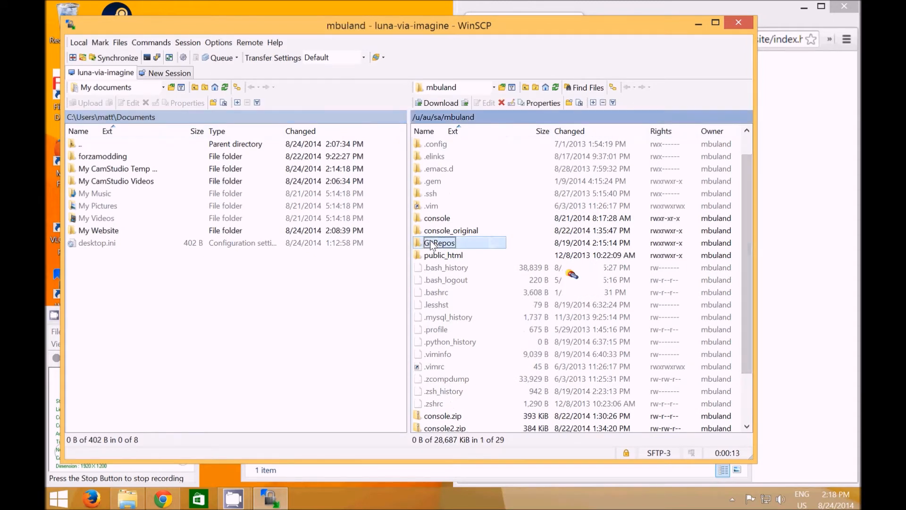
double_click(427, 144)
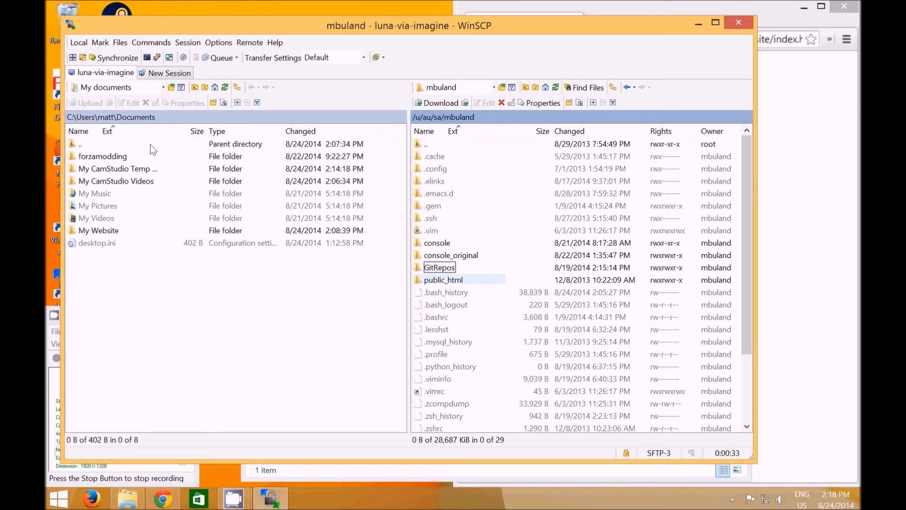
left_click(264, 360)
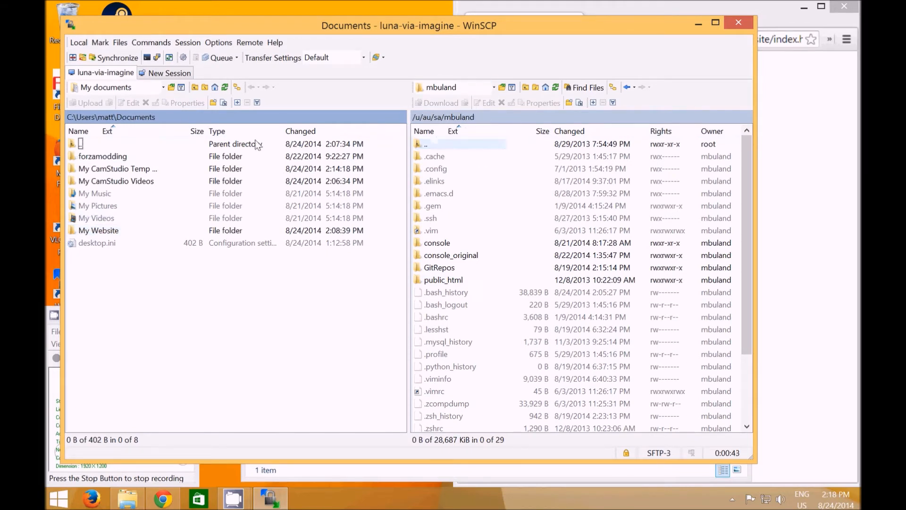
Open the local My Website folder, preview index.html in the browser, and return to WinSCP
double_click(100, 231)
left_click(89, 160)
double_click(90, 160)
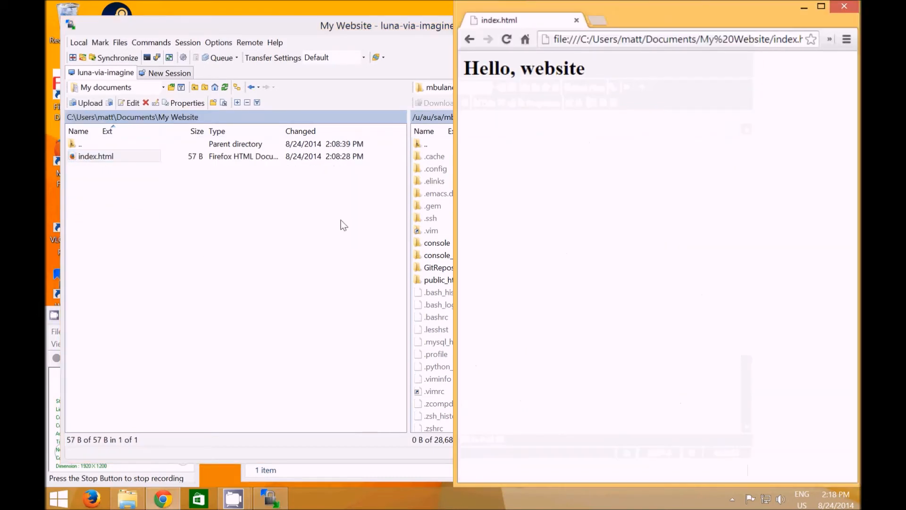
left_click(343, 225)
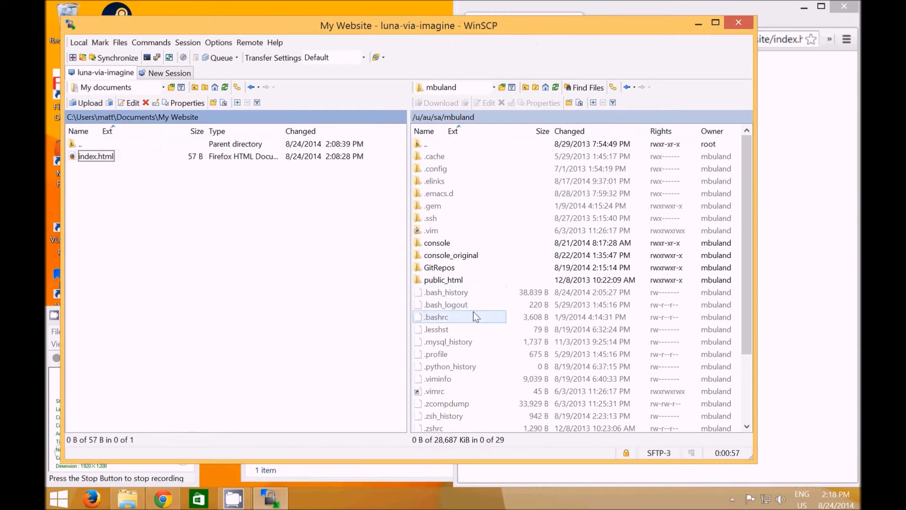
Create a folder named csci445 in the remote home directory
scroll(538, 297, "down", 3)
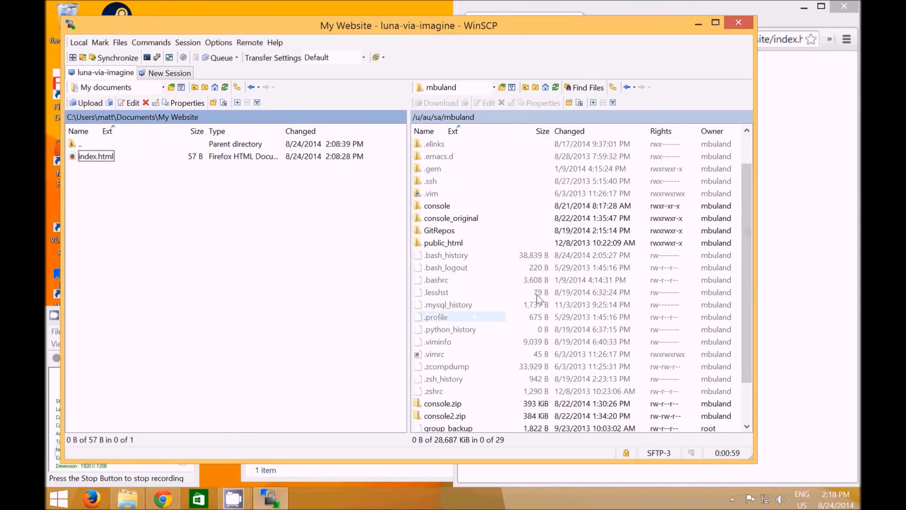
scroll(539, 297, "up", 3)
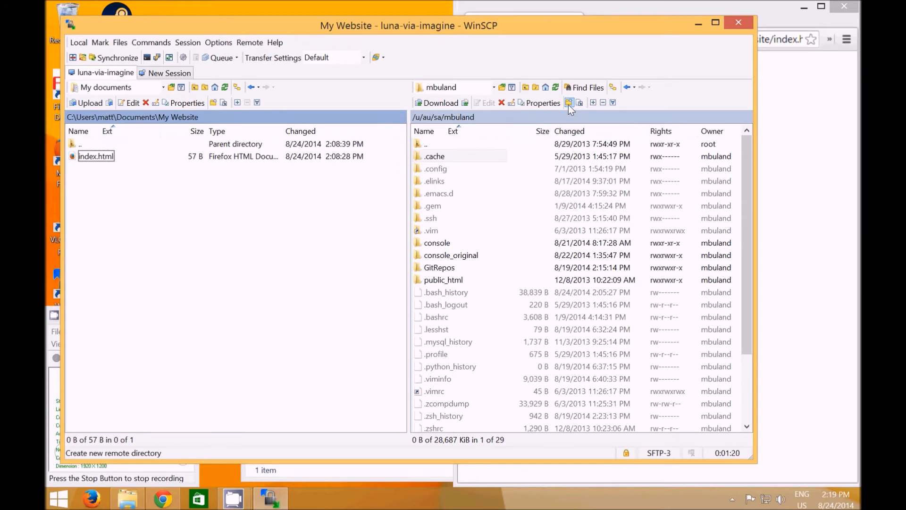
left_click(569, 104)
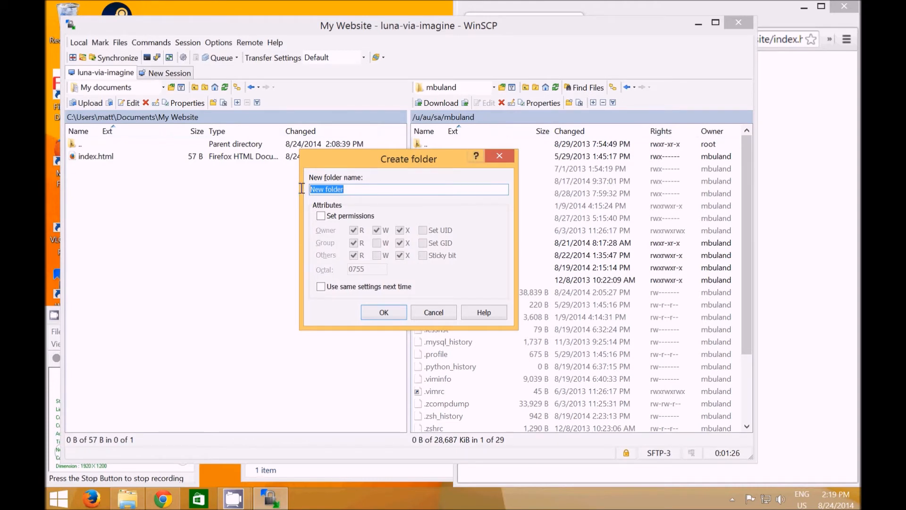
type("csci445")
left_click(389, 310)
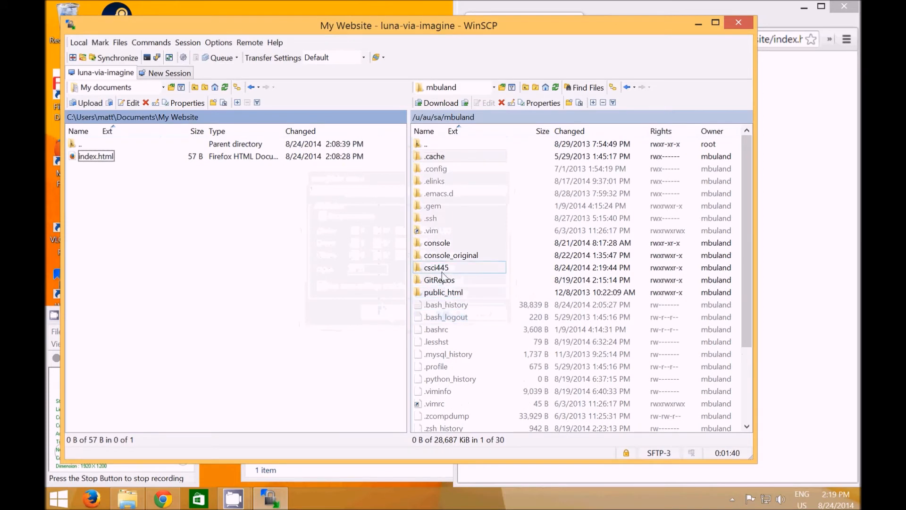
Upload the local index.html into the remote csci445 folder, with the upload options dialog set not to show again
double_click(442, 268)
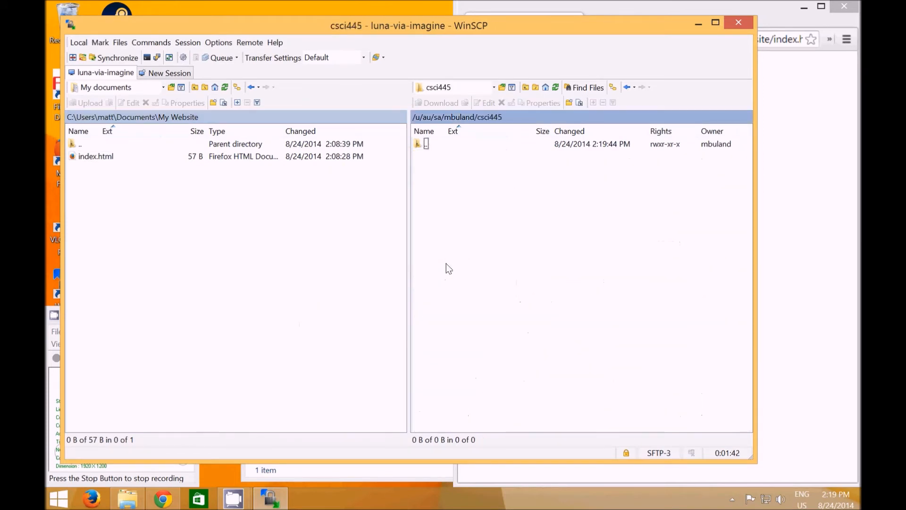
left_click(274, 246)
left_click_drag(94, 157, 463, 202)
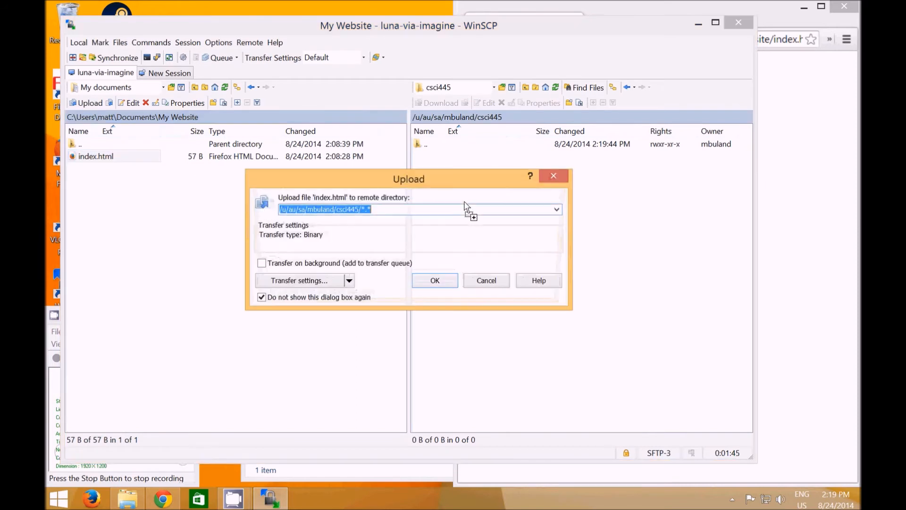
left_click(434, 281)
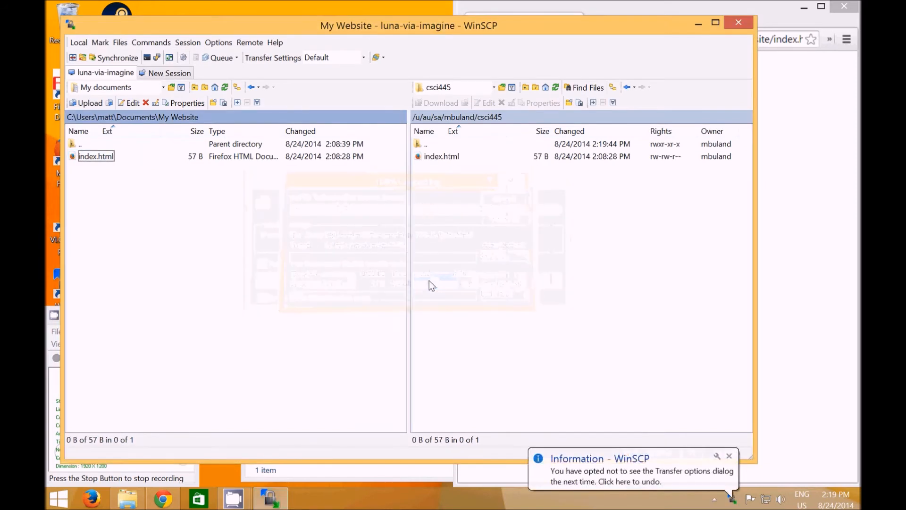
left_click(472, 284)
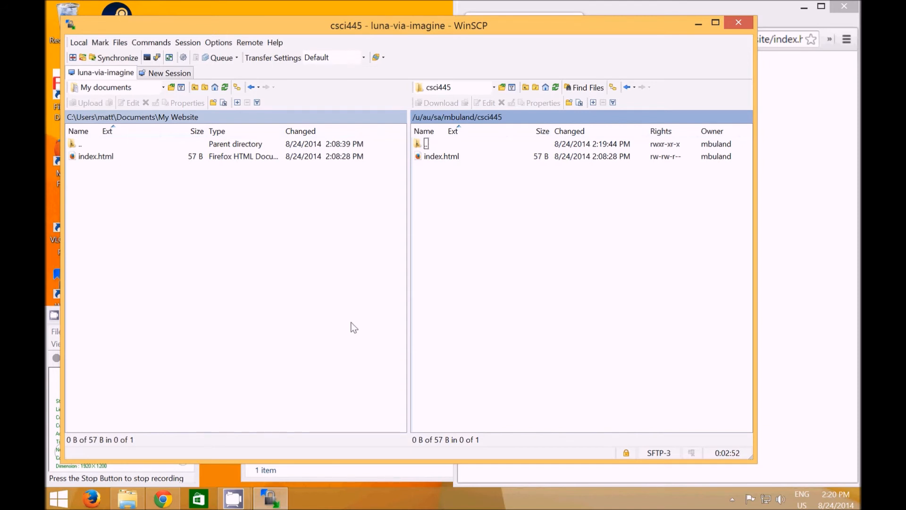
Close WinSCP, switch to PuTTY, and log in to the saved imagine session with the account password
left_click(737, 21)
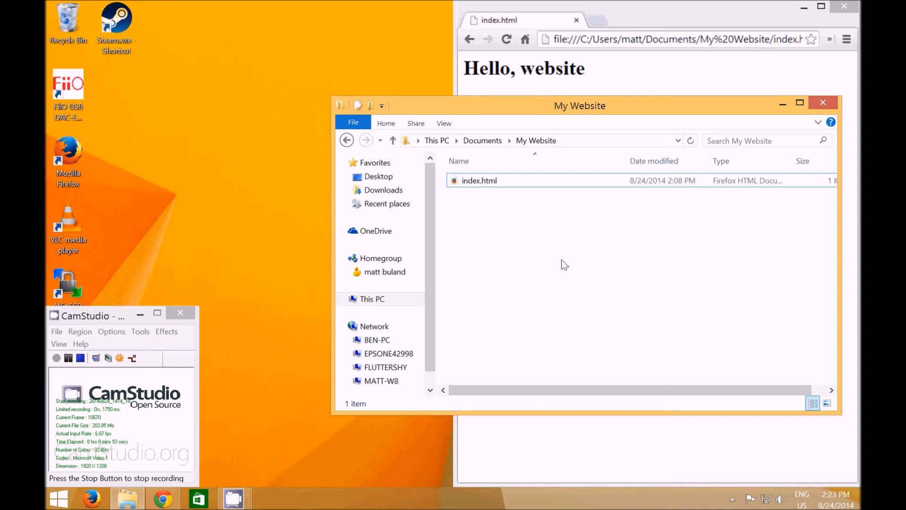
key("super")
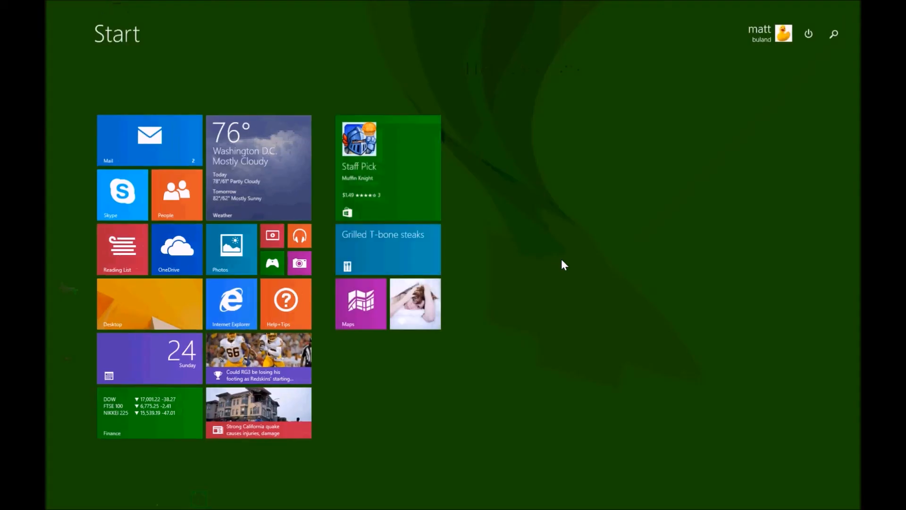
type("put")
key("Return")
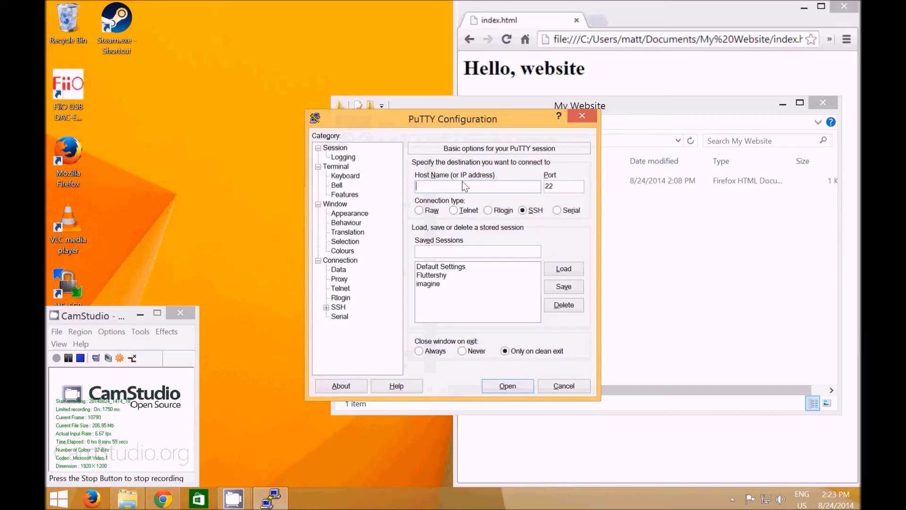
double_click(429, 286)
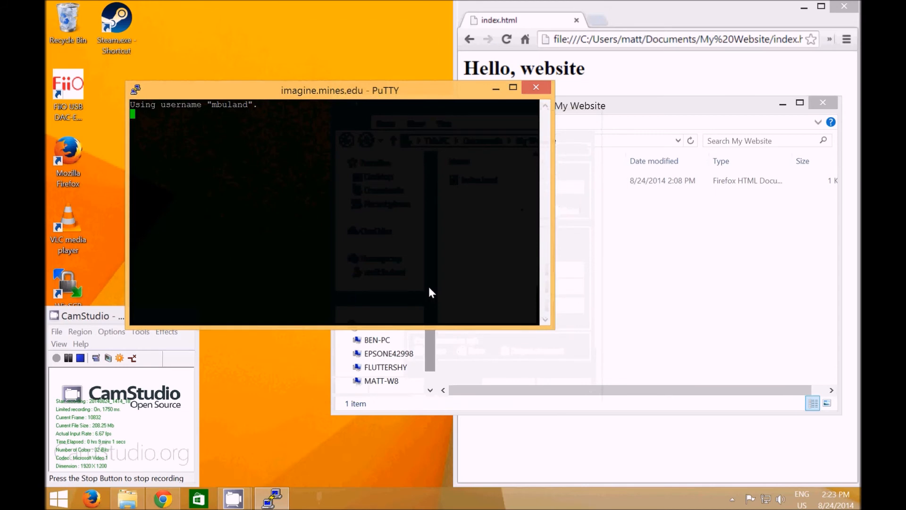
key("Return")
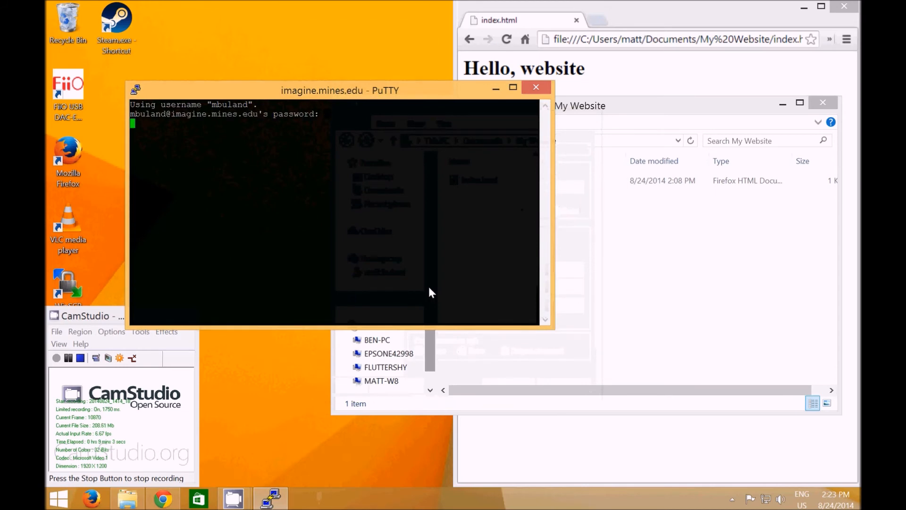
Connect from imagine to bb136-17 over SSH and list the home directory on a cleared screen
type("ssh bb136-17")
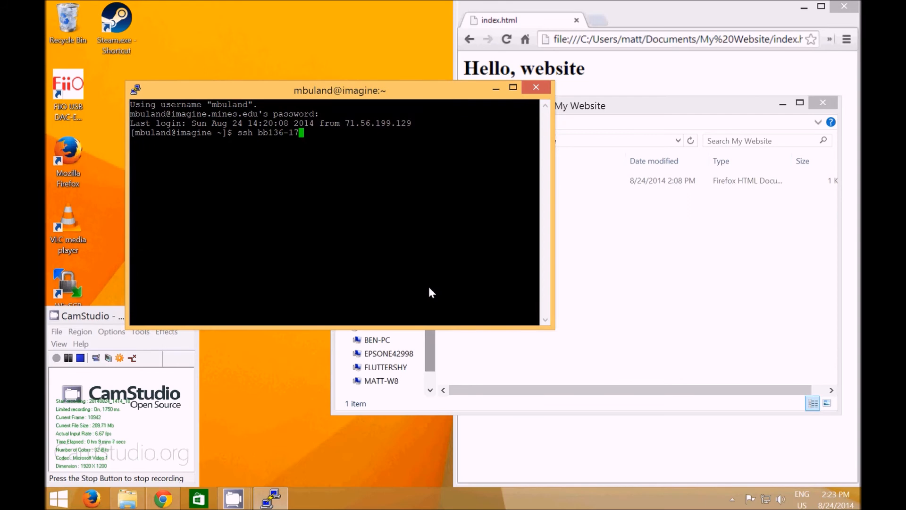
key("Return")
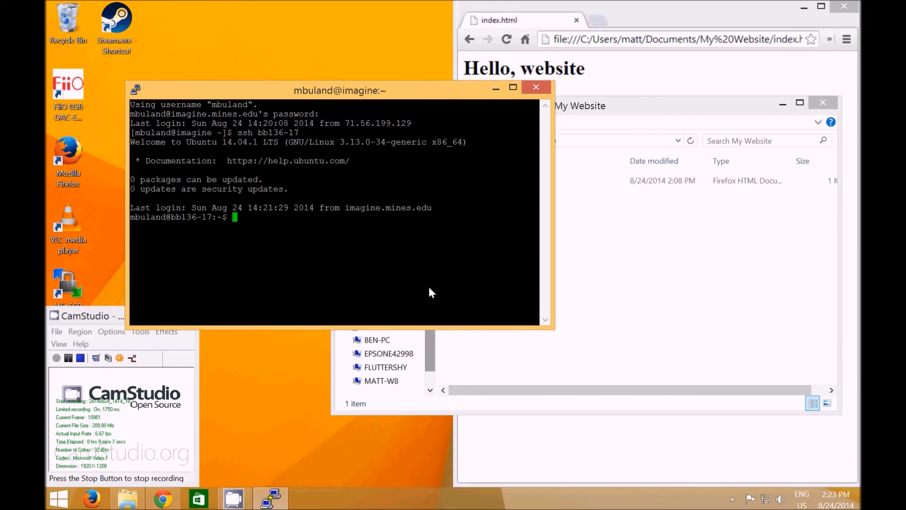
key("ctrl+l")
type("ls")
key("Return")
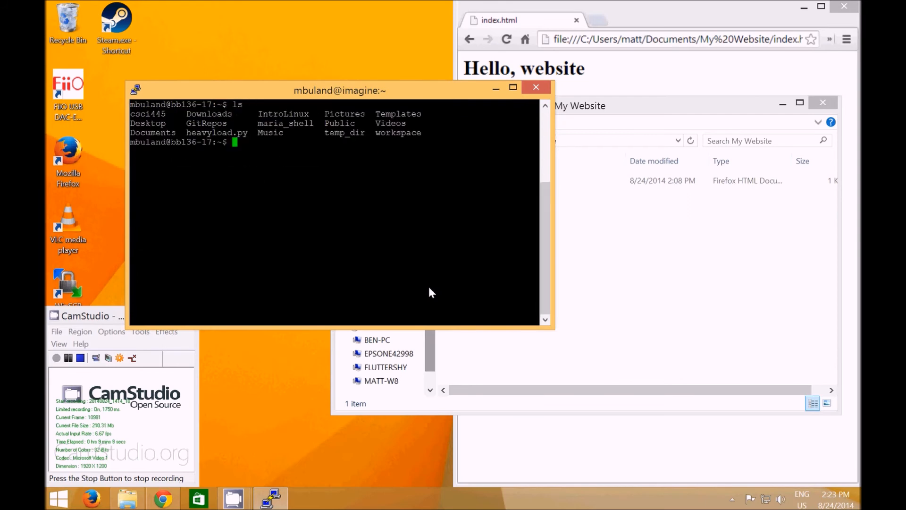
Change into the csci445 directory on bb136-17 and list its files on a cleared screen
type("cd cs")
key("Tab")
key("Return")
key("ctrl+l")
type("ls")
key("Return")
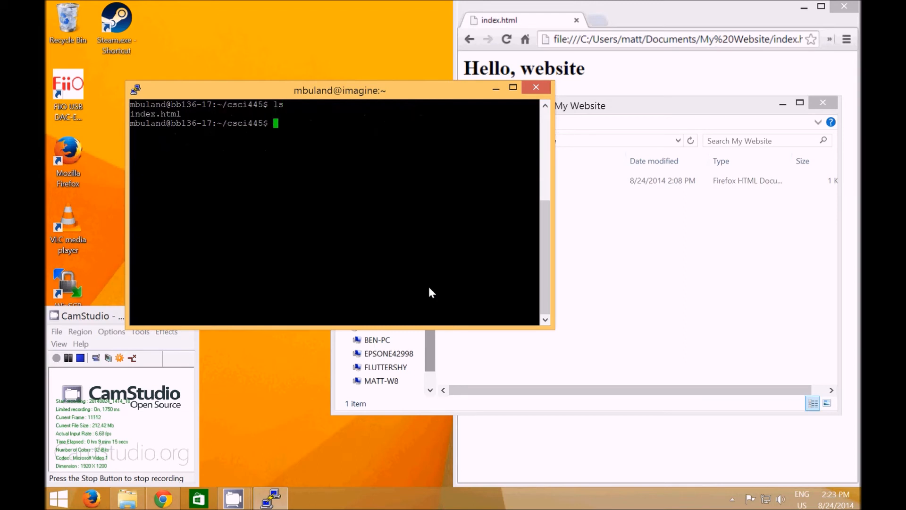
Copy index.html to the ~/csci445 directory on luna with scp
left_click(586, 64)
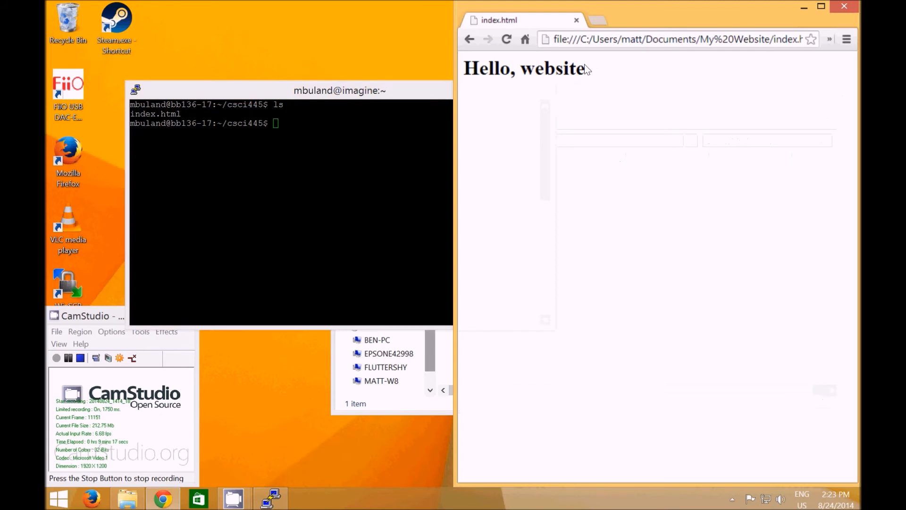
left_click(328, 158)
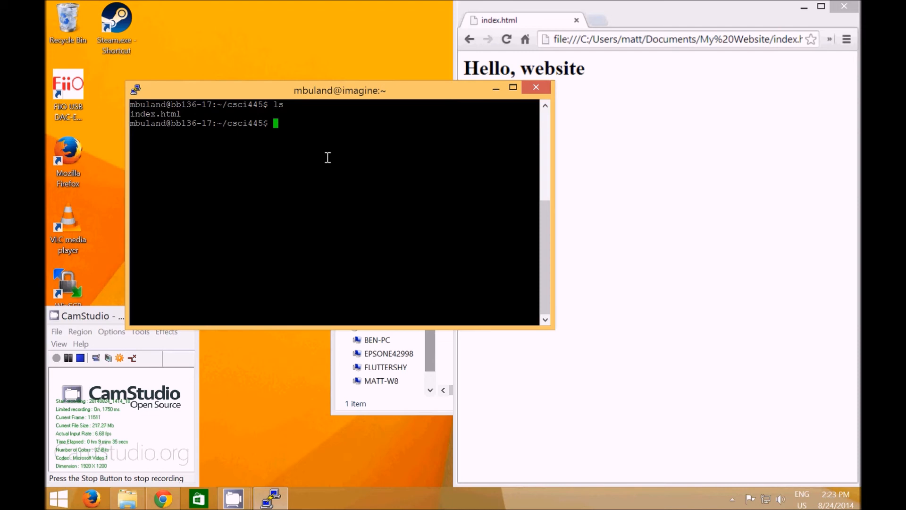
type("p")
key("BackSpace")
type("scp")
type("ind")
key("Tab")
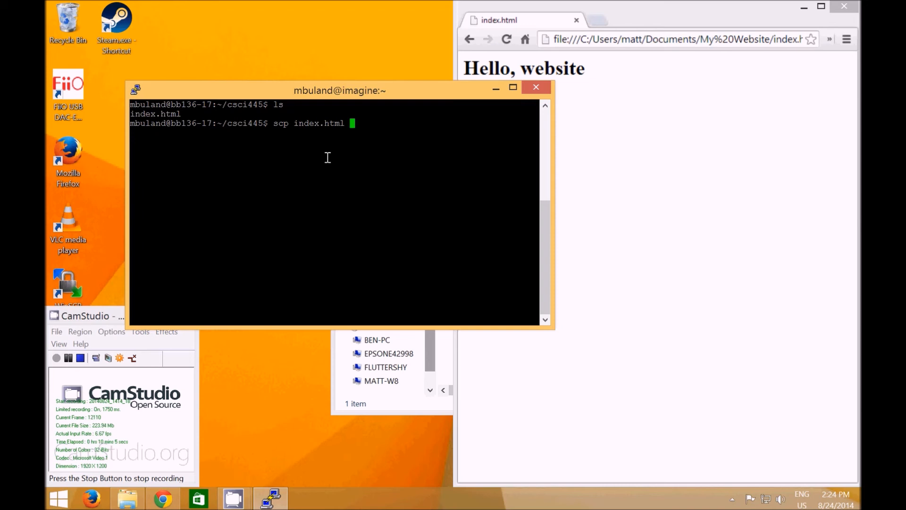
type("luna:~/csci445")
key("Return")
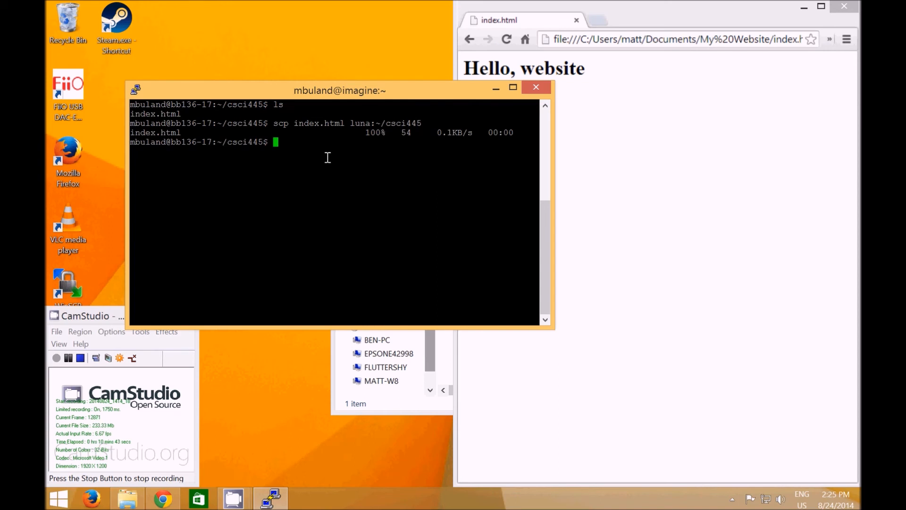
Rerun the scp copy of index.html with the destination changed to luna:~/csci
key("Up")
key("BackSpace")
key("BackSpace")
key("BackSpace")
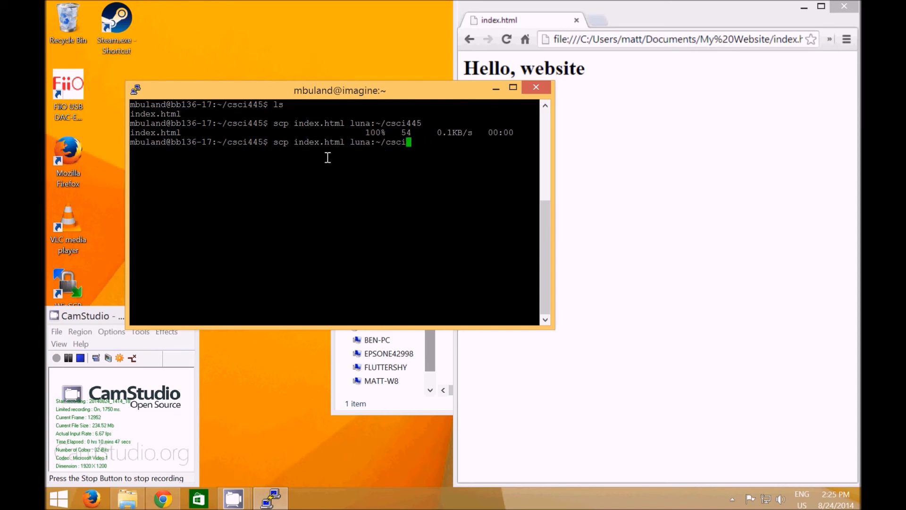
key("Return")
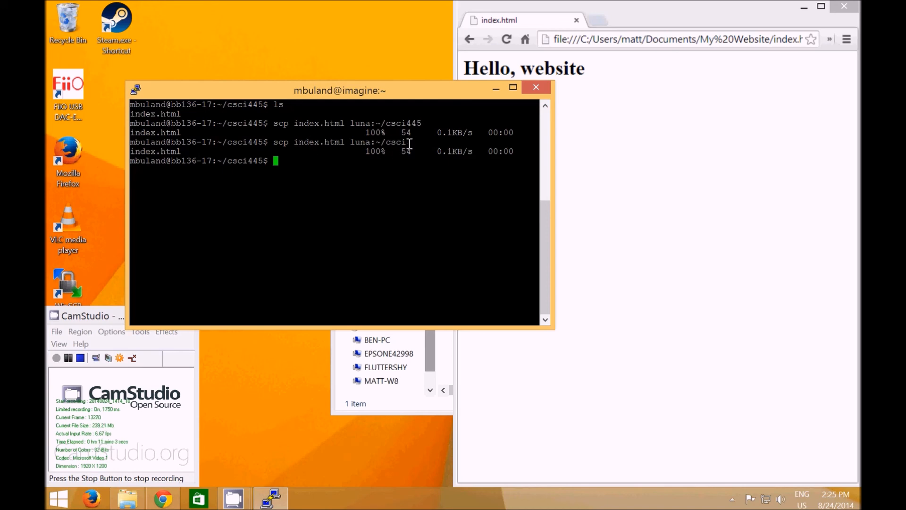
Connect to luna over SSH and list the home directory on a cleared screen
type("ssh luna")
key("Return")
key("ctrl+l")
type("ls")
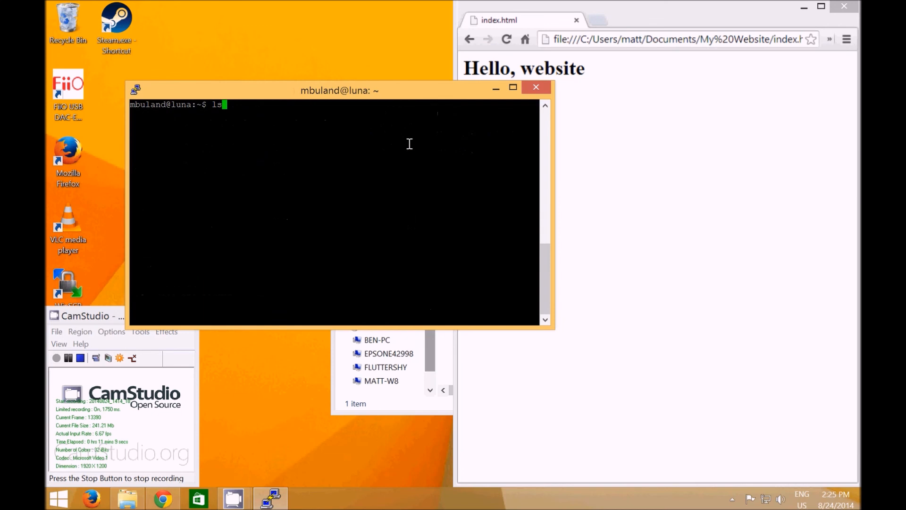
key("Return")
Display the contents of the csci file in luna's home directory and delete the file
type("cat csci")
key("Return")
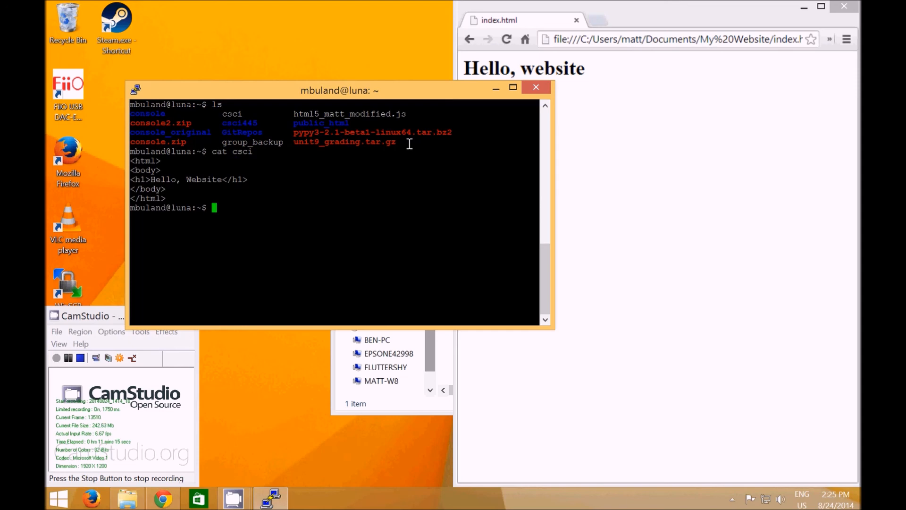
type("rm csci")
key("Return")
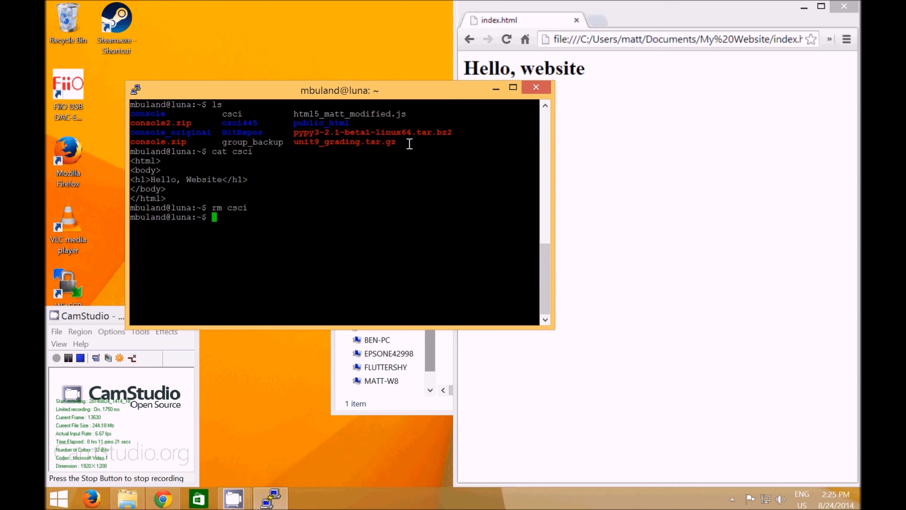
type("csplit")
key("Return")
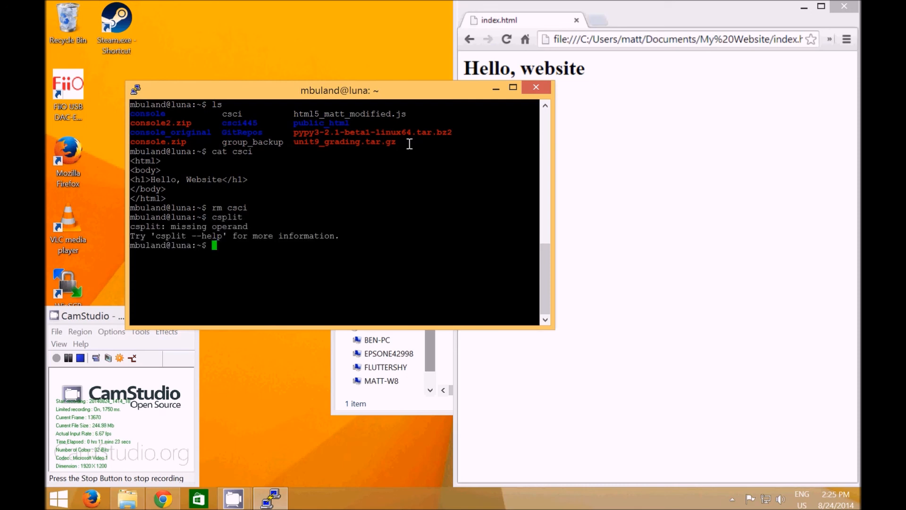
List the files in the csci445 directory on luna on a cleared screen
type("ls csci445/")
key("Return")
key("ctrl+l")
type("ls csci445/")
key("Return")
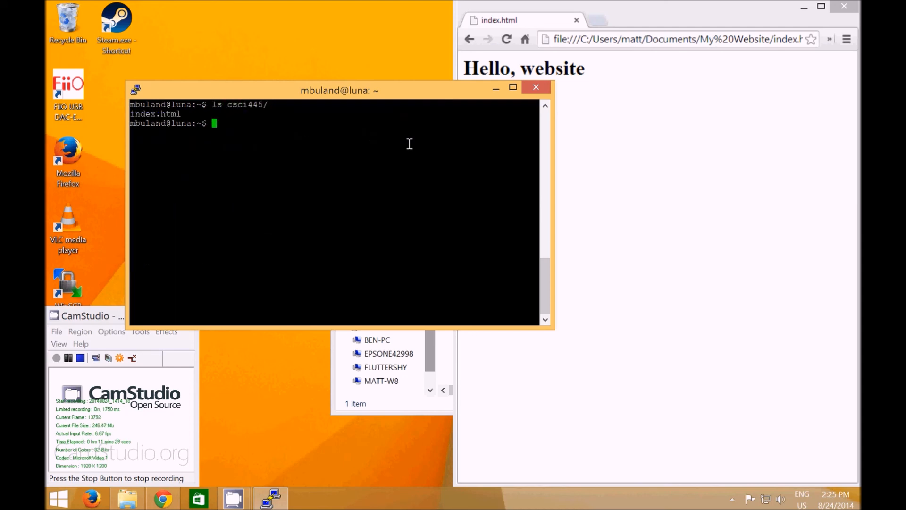